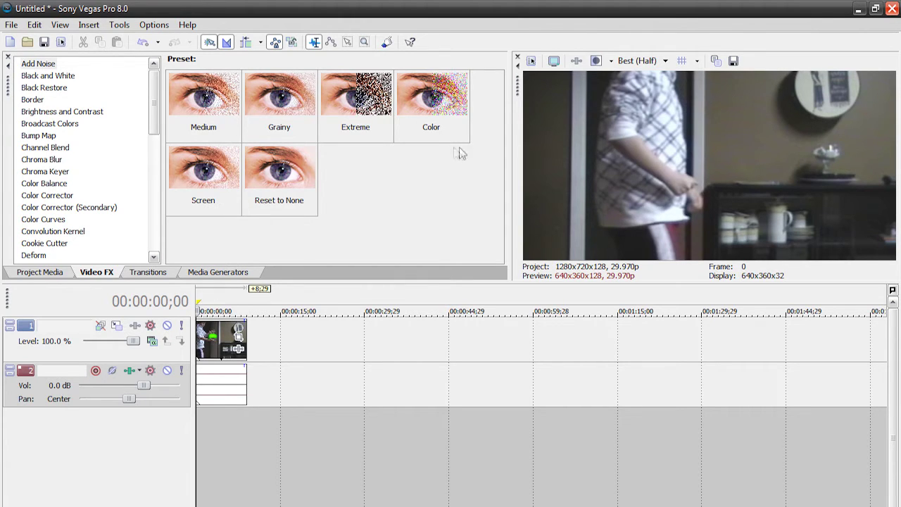
# Step: Undock the Video Preview so it floats over the timeline
pyautogui.moveTo(508, 104); pyautogui.dragTo(168, 146)
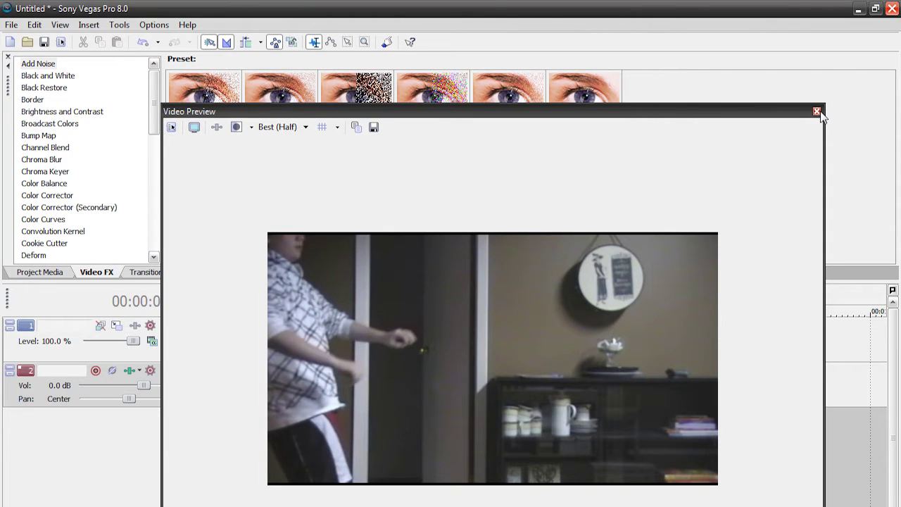
# Step: Re-dock the preview beside Video FX at Draft (Auto) quality, narrower, with the playhead at start
pyautogui.moveTo(716, 116); pyautogui.dragTo(825, 50)
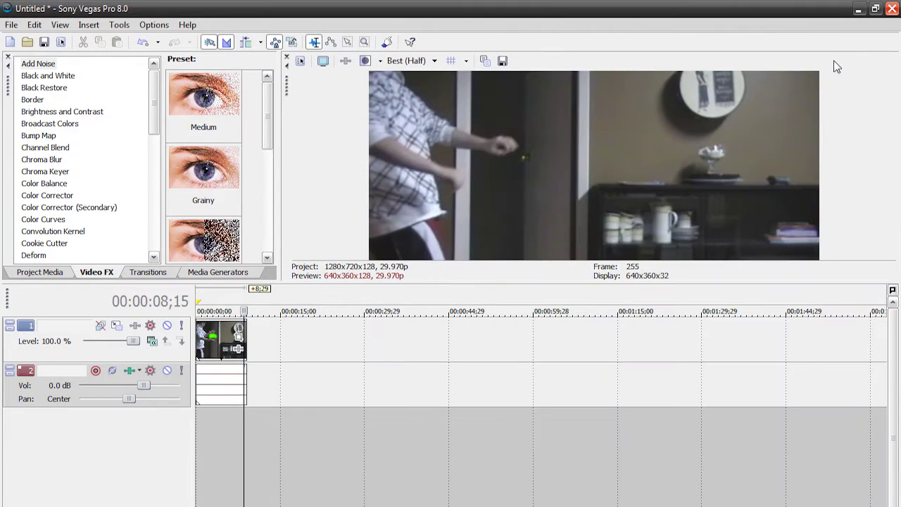
pyautogui.click(421, 61)
pyautogui.moveTo(420, 79)
pyautogui.click(509, 73)
pyautogui.moveTo(286, 173); pyautogui.dragTo(574, 180)
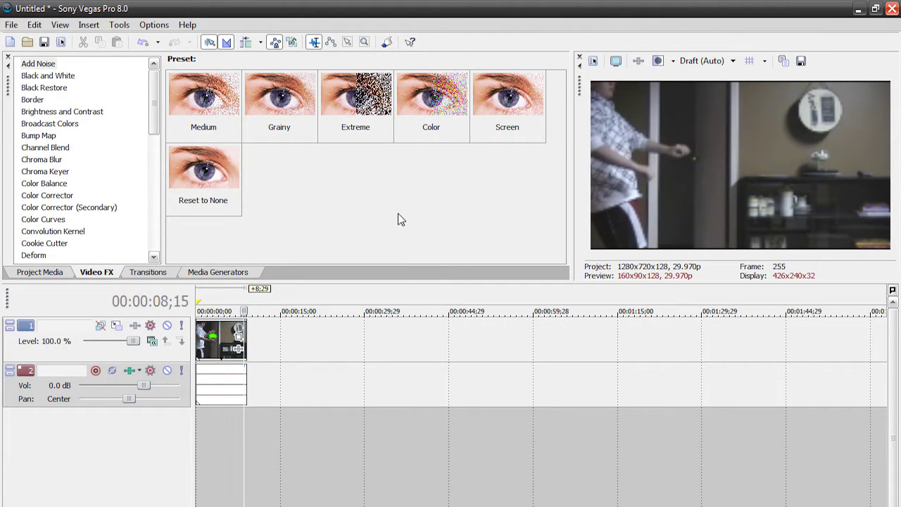
pyautogui.hotkey('ctrl', 'Home')
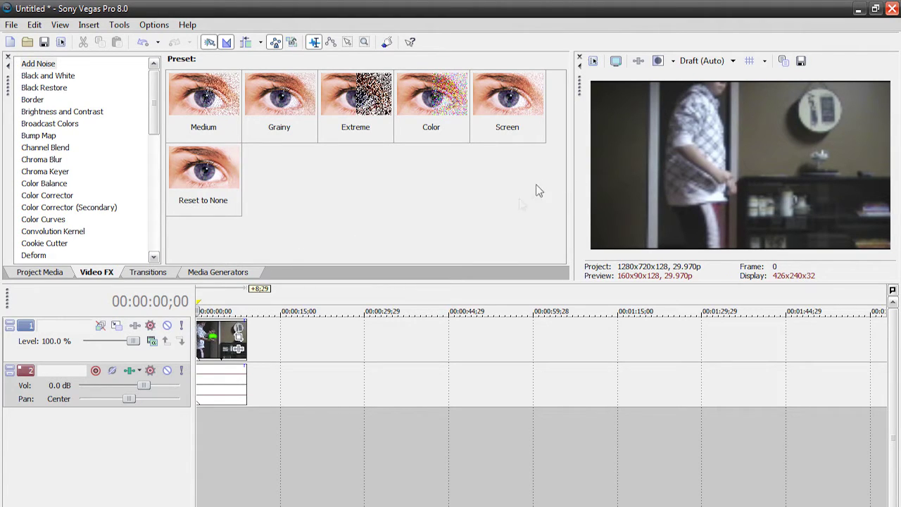
# Step: Delete the existing clip plus its audio and video tracks, and rewind to the start
pyautogui.click(212, 339)
pyautogui.press('Delete')
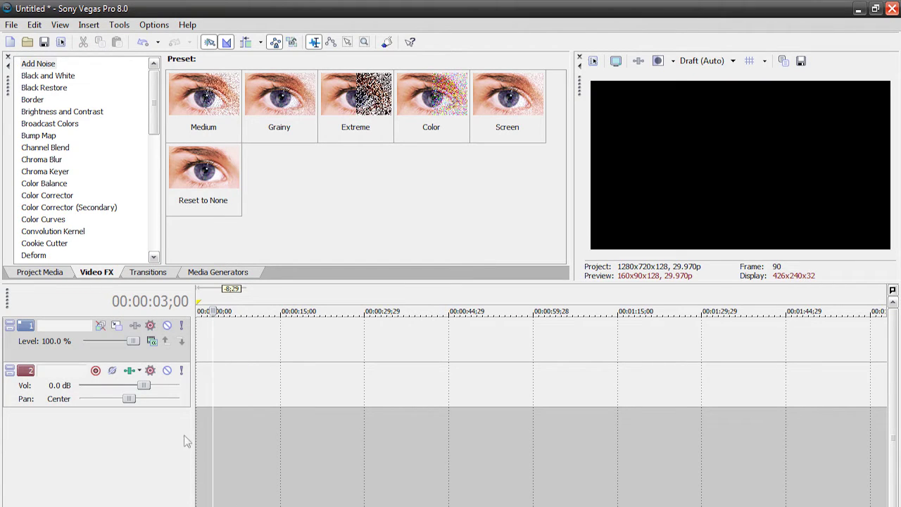
pyautogui.click(16, 402)
pyautogui.press('Delete')
pyautogui.click(77, 352)
pyautogui.press('Delete')
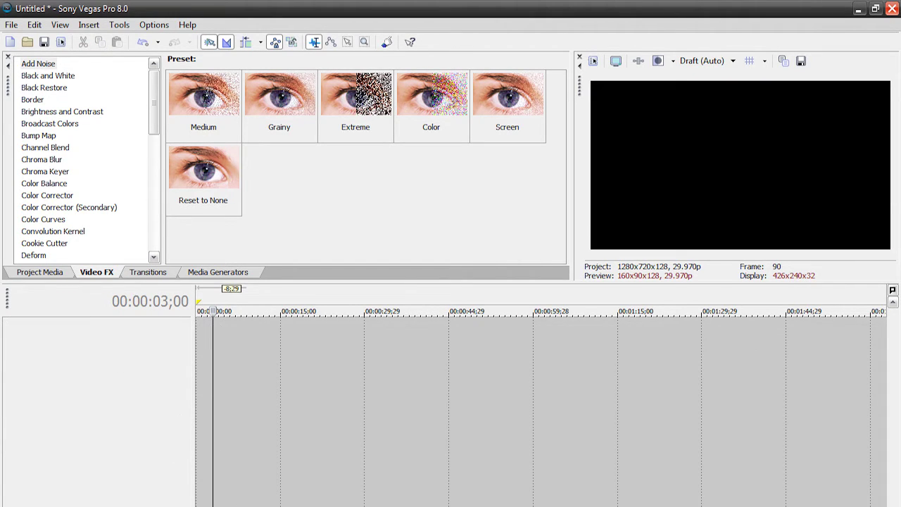
pyautogui.hotkey('ctrl', 'Home')
# Step: Add the Color Gradient preset Elliptical White to Black to the empty timeline
pyautogui.click(212, 272)
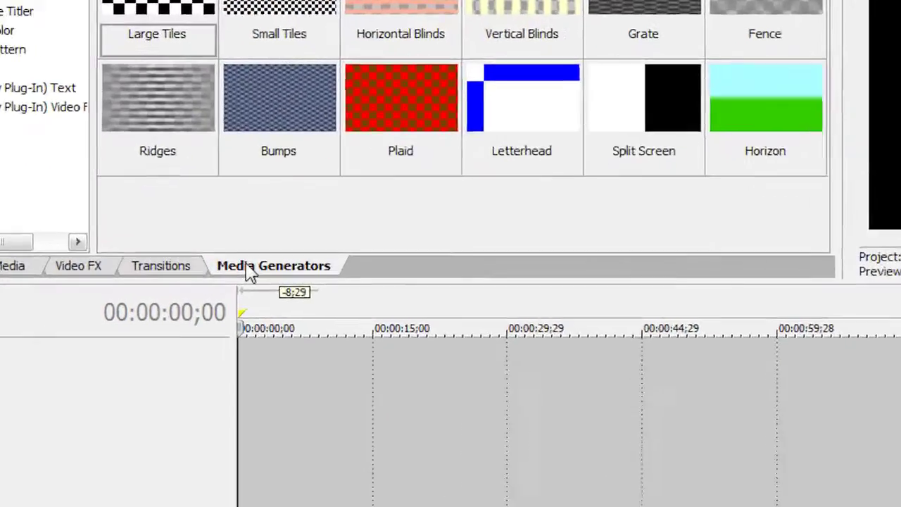
pyautogui.click(176, 205)
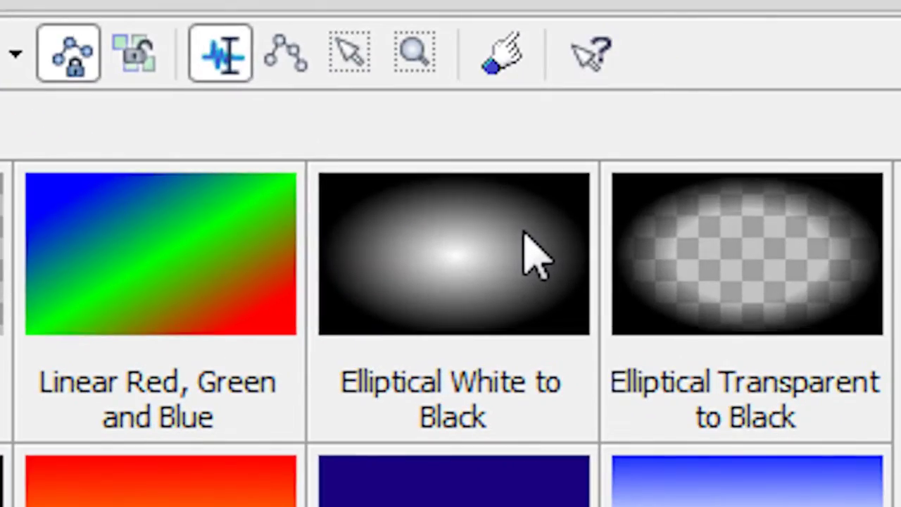
pyautogui.moveTo(536, 257); pyautogui.dragTo(215, 338)
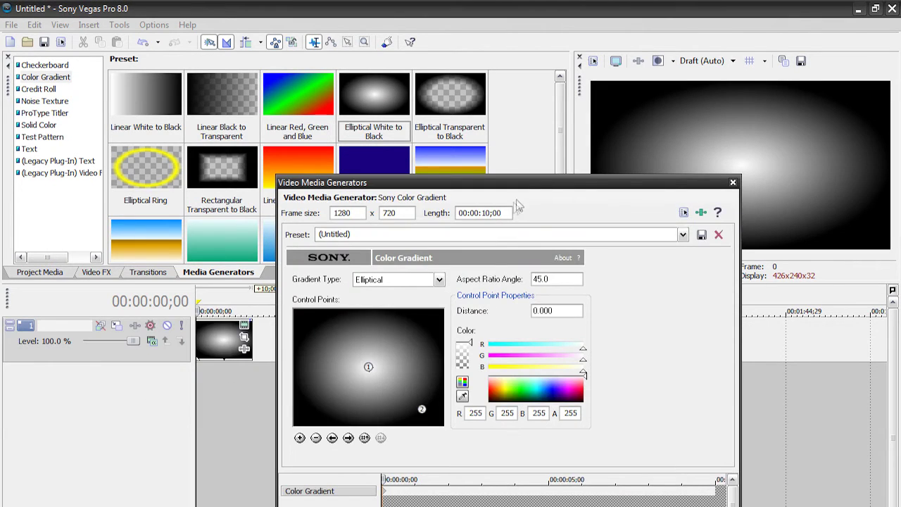
# Step: Set the gradient's outer control point 2 Distance to 0.260
pyautogui.moveTo(527, 184); pyautogui.dragTo(328, 137)
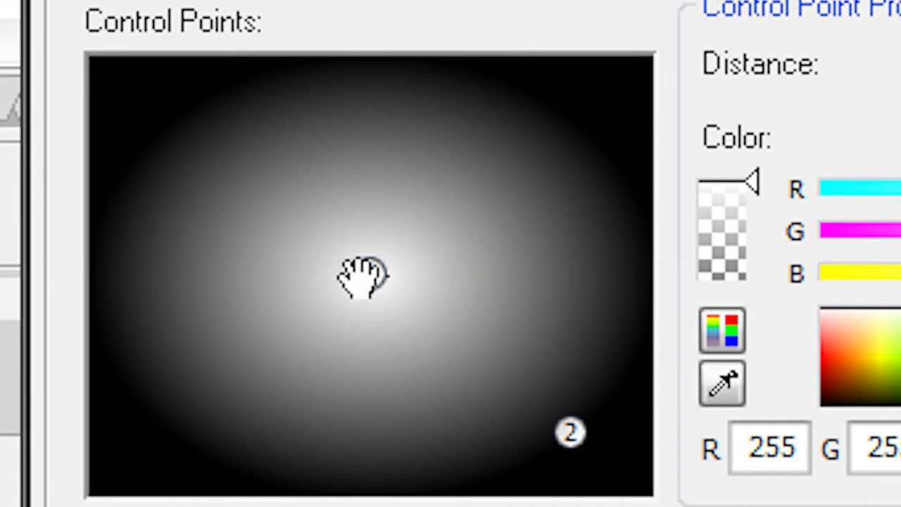
pyautogui.click(578, 427)
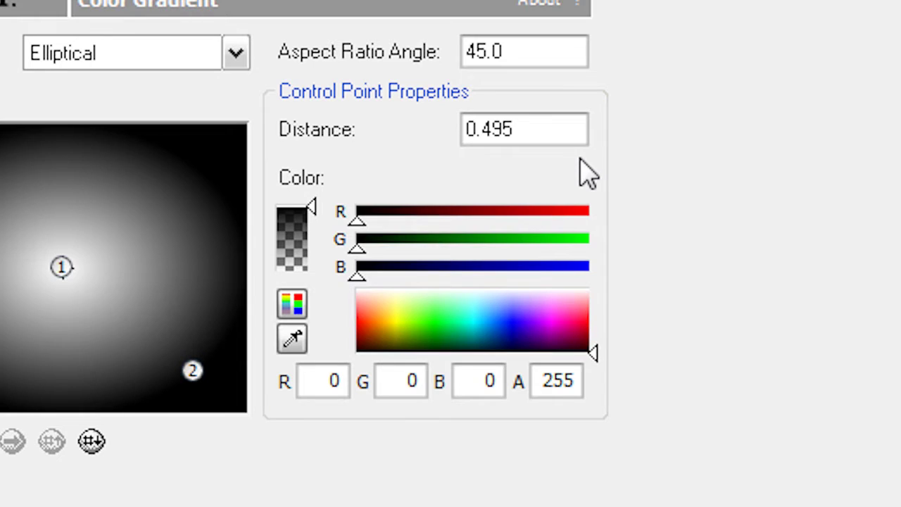
pyautogui.click(577, 127)
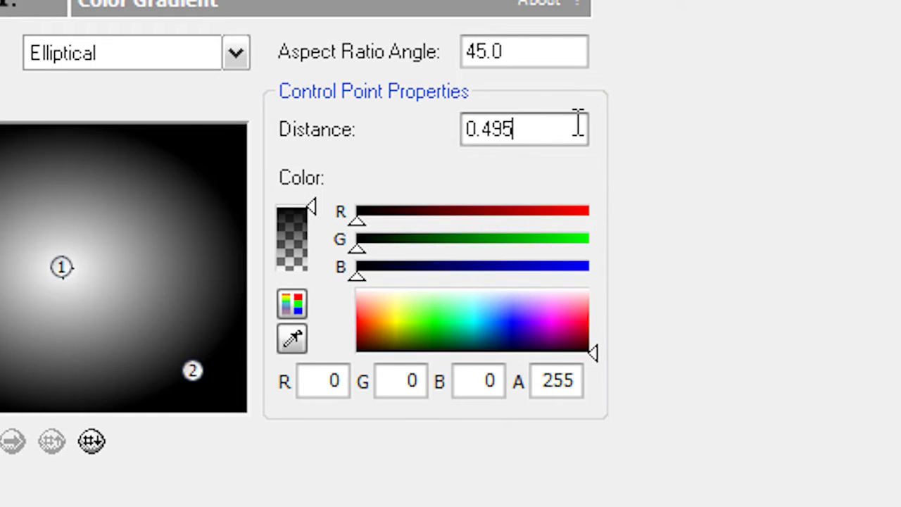
pyautogui.press('BackSpace')
pyautogui.write('260')
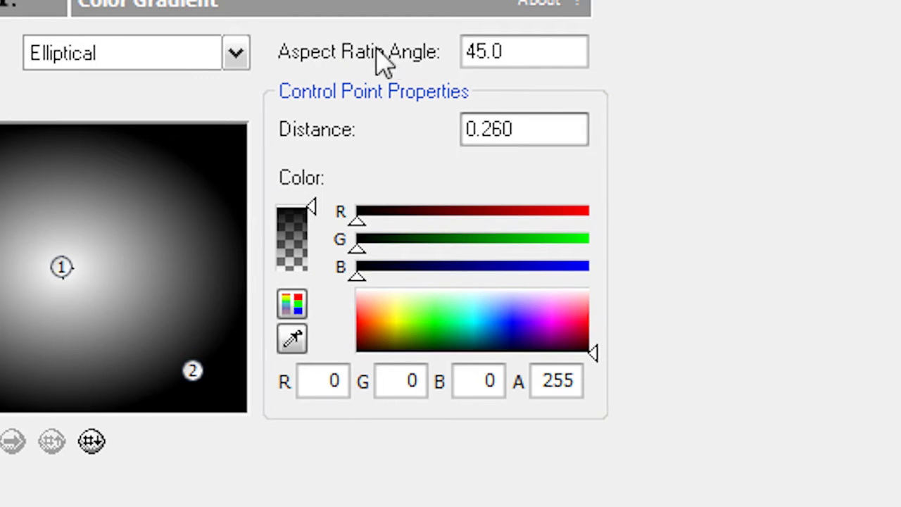
# Step: Set the gradient's Aspect Ratio Angle to 50
pyautogui.click(541, 47)
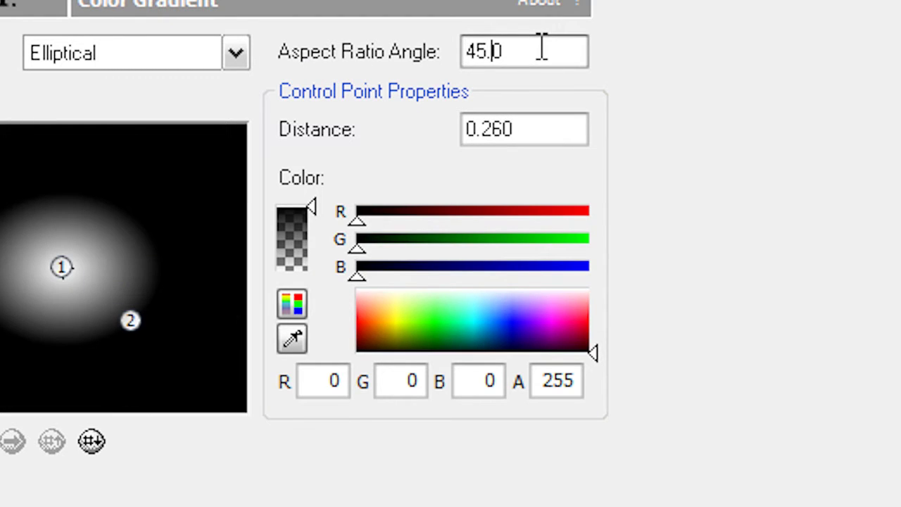
pyautogui.press('BackSpace')
pyautogui.press('BackSpace')
pyautogui.press('BackSpace')
pyautogui.write('5')
pyautogui.press('BackSpace')
pyautogui.press('BackSpace')
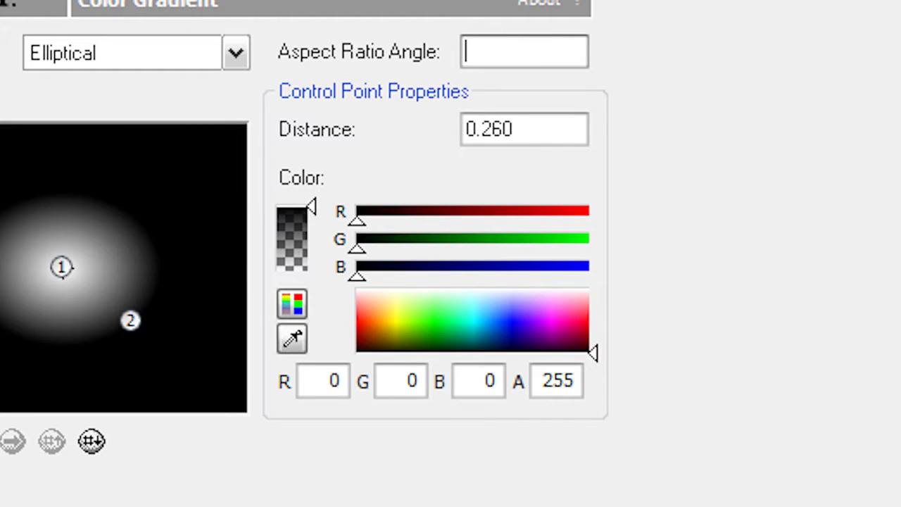
pyautogui.write('50')
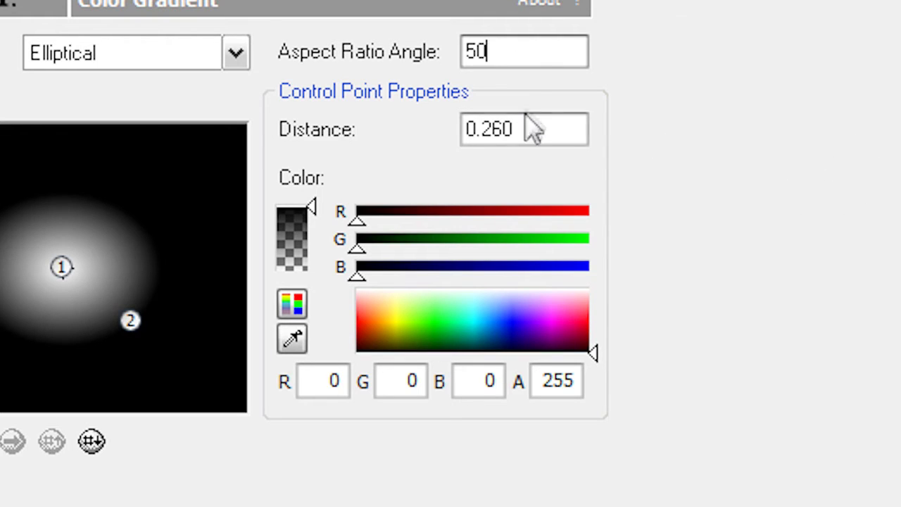
# Step: Colour control point 1 green (R 51, G 228, B 0) and close the generator dialog
pyautogui.click(62, 269)
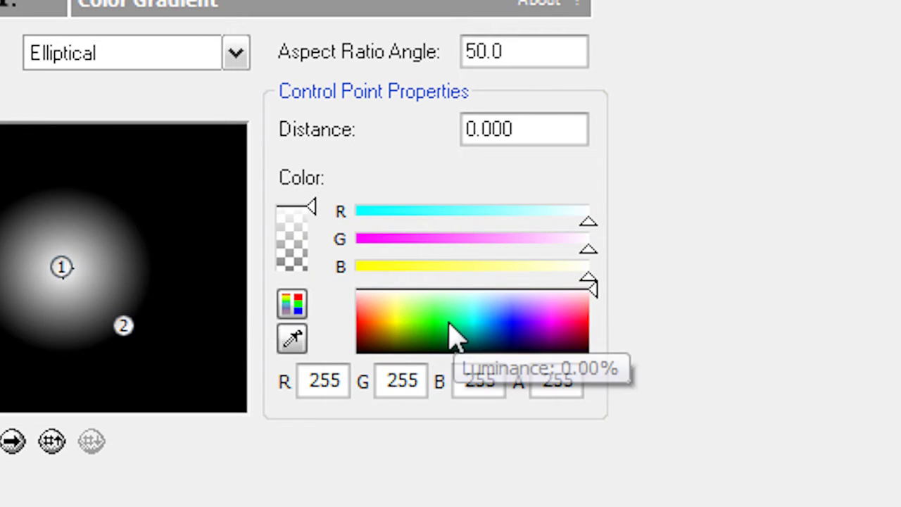
pyautogui.moveTo(429, 328)
pyautogui.mouseDown()
pyautogui.moveTo(441, 308)
pyautogui.moveTo(406, 321)
pyautogui.moveTo(416, 327)
pyautogui.mouseUp()
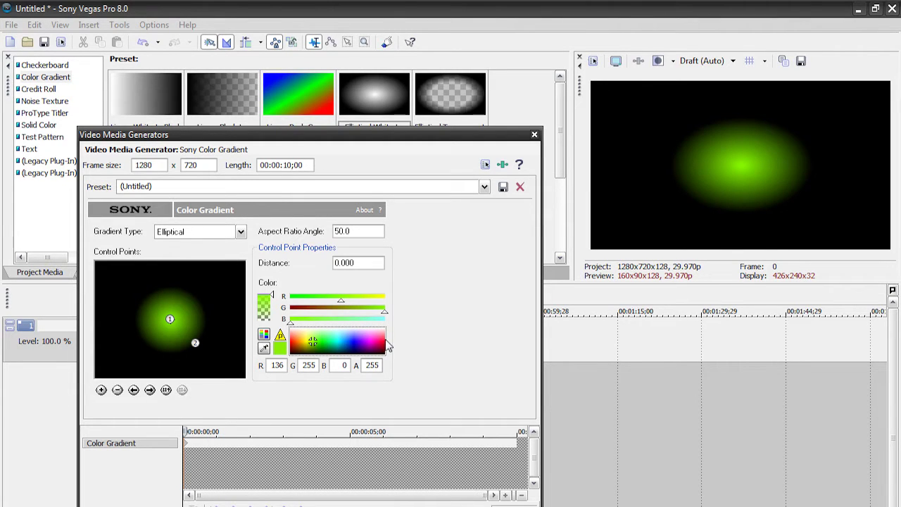
pyautogui.moveTo(357, 342)
pyautogui.mouseDown()
pyautogui.moveTo(392, 348)
pyautogui.moveTo(318, 347)
pyautogui.mouseUp()
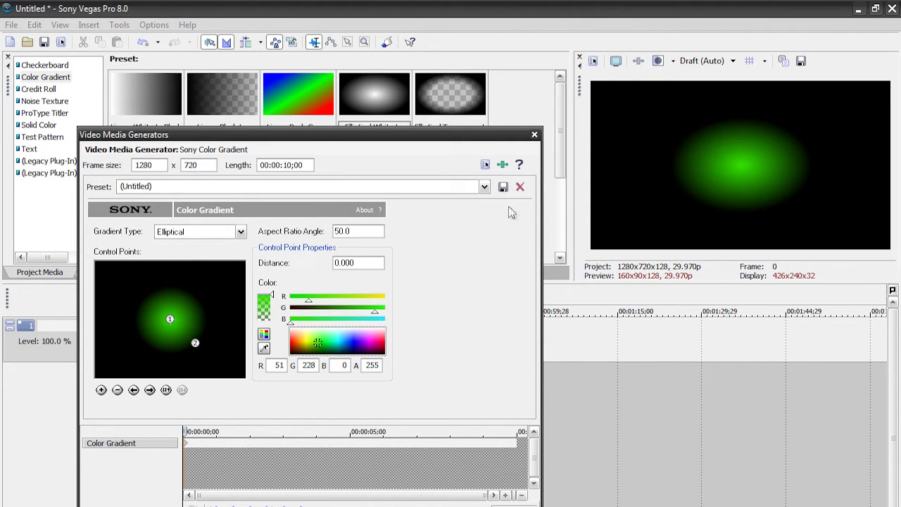
pyautogui.click(533, 135)
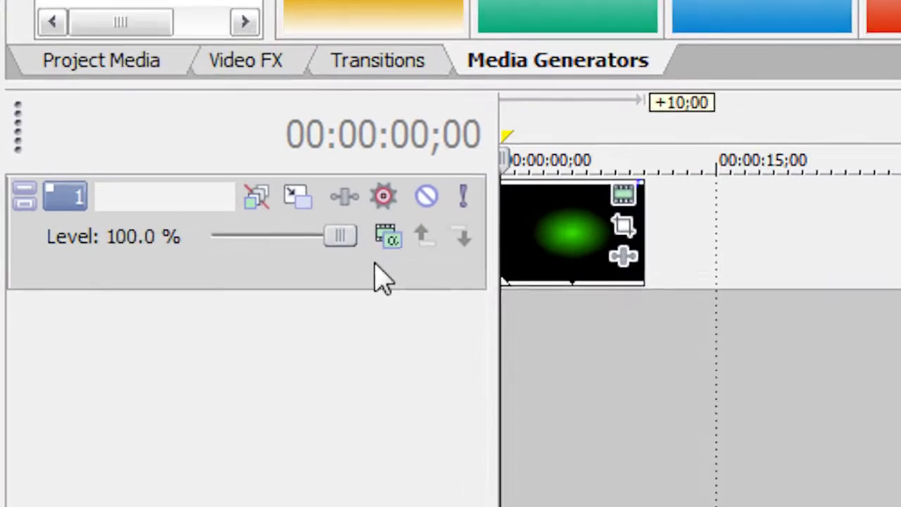
# Step: Duplicate the green orb track, add an empty video track on top, and show Noise Texture presets
pyautogui.rightClick(209, 328)
pyautogui.click(473, 375)
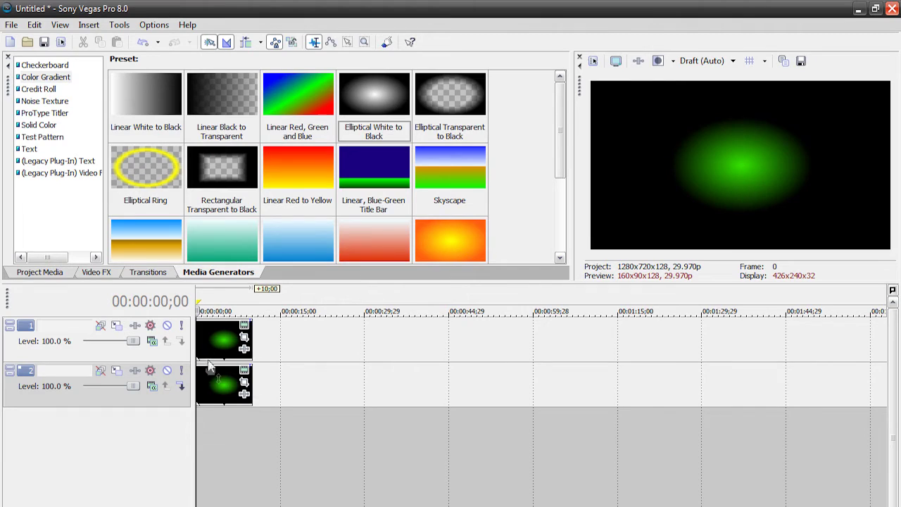
pyautogui.rightClick(226, 420)
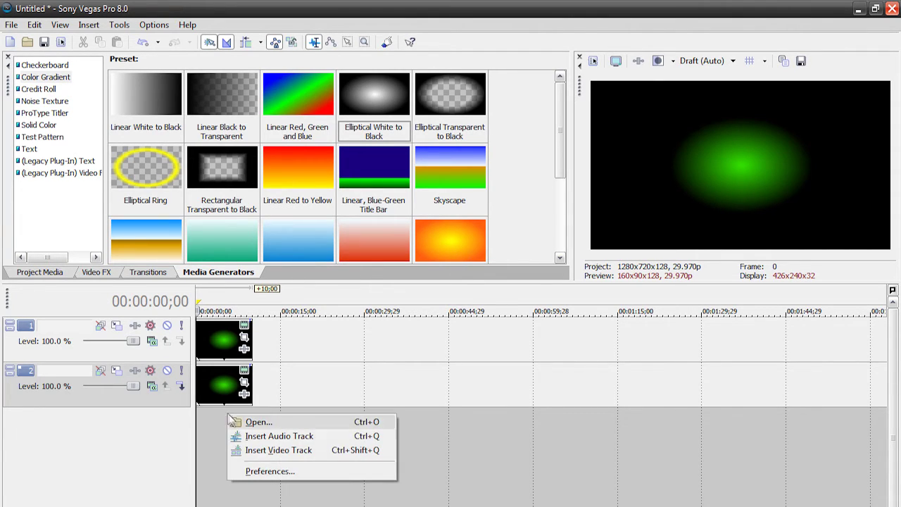
pyautogui.click(286, 455)
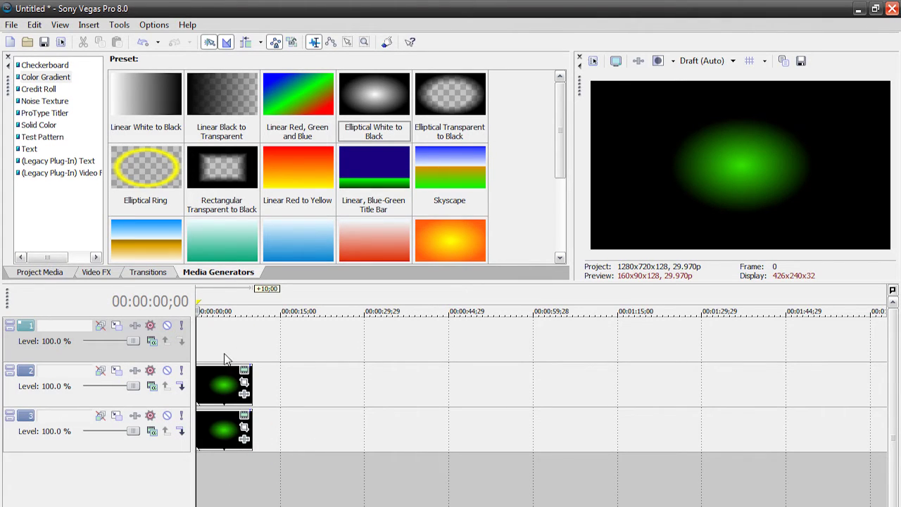
pyautogui.click(44, 102)
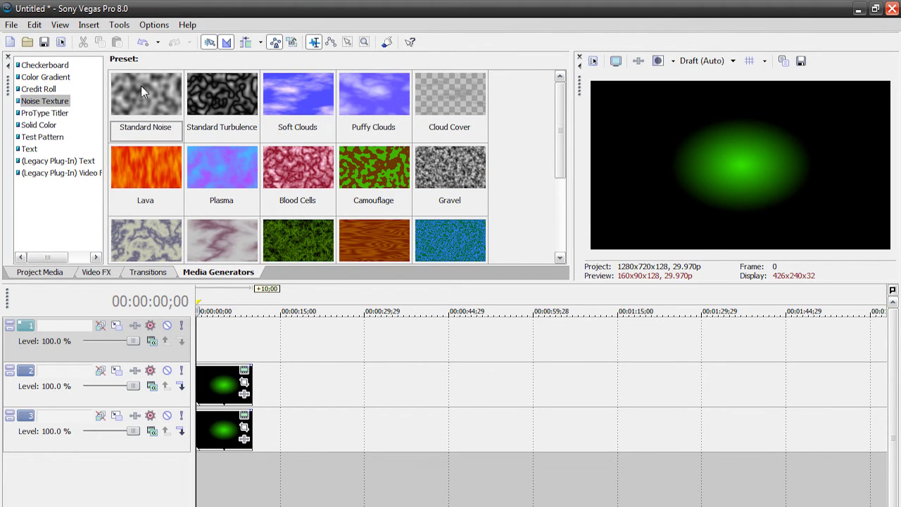
# Step: Place Standard Noise on the top track with Progress keyframed to 10 at its end
pyautogui.moveTo(141, 92); pyautogui.dragTo(204, 349)
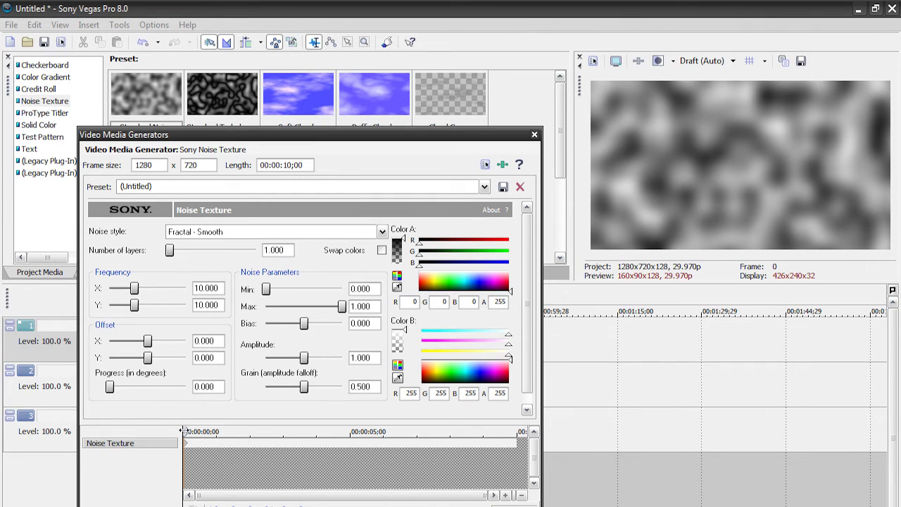
pyautogui.moveTo(223, 431); pyautogui.dragTo(245, 431)
pyautogui.moveTo(111, 389); pyautogui.dragTo(191, 389)
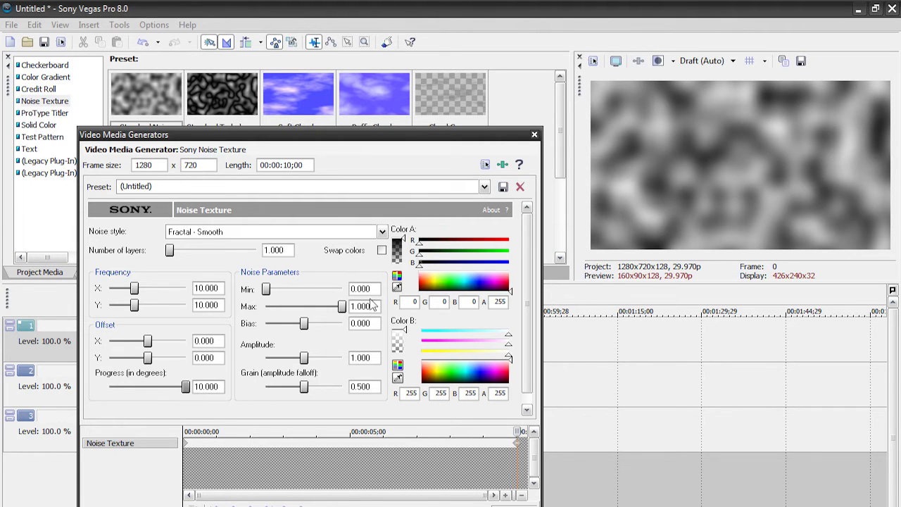
pyautogui.click(534, 135)
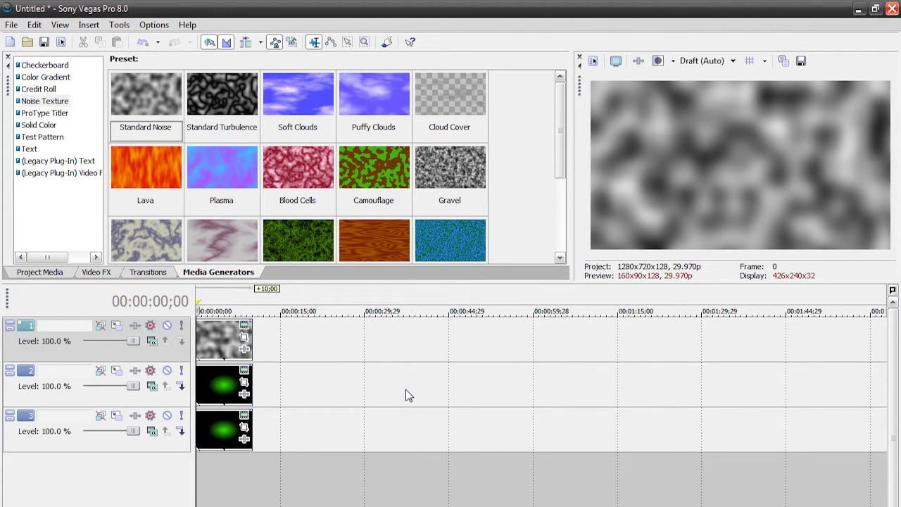
pyautogui.press('space')
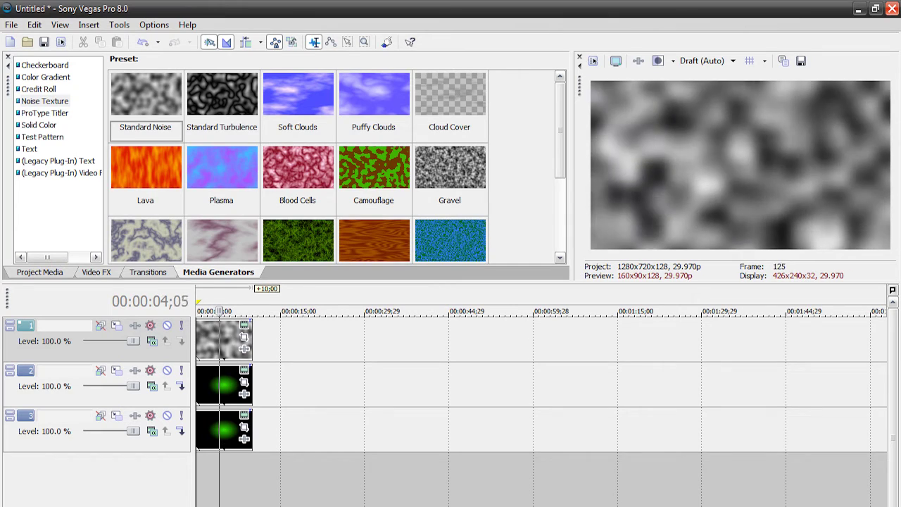
pyautogui.press('space')
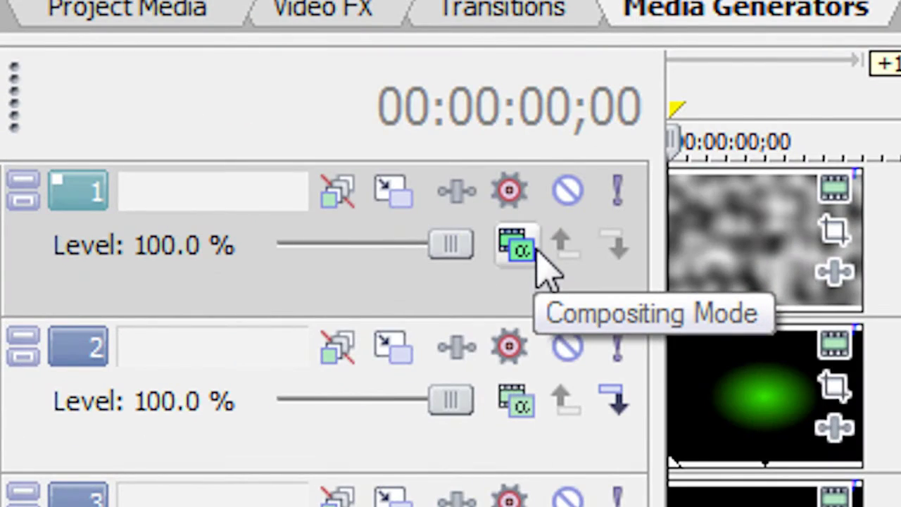
# Step: Set track 1's compositing mode to Overlay and play back the rippling orb
pyautogui.click(157, 343)
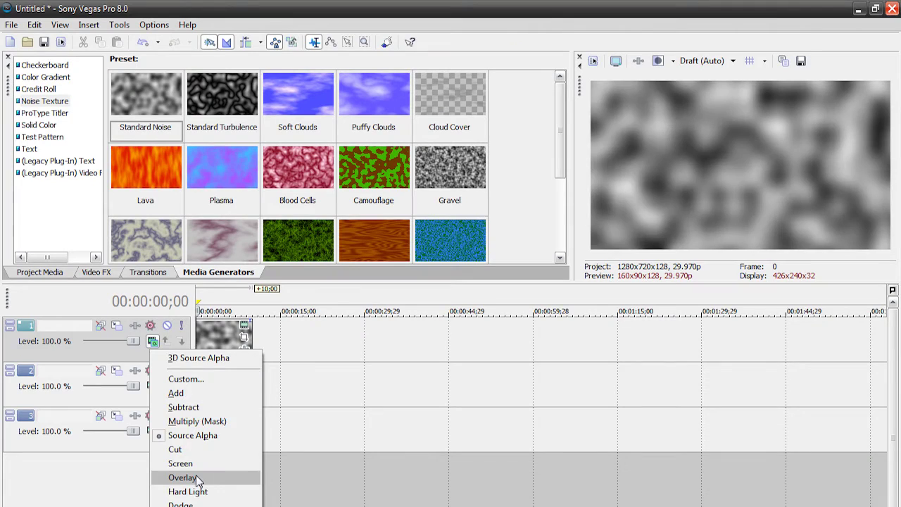
pyautogui.click(197, 479)
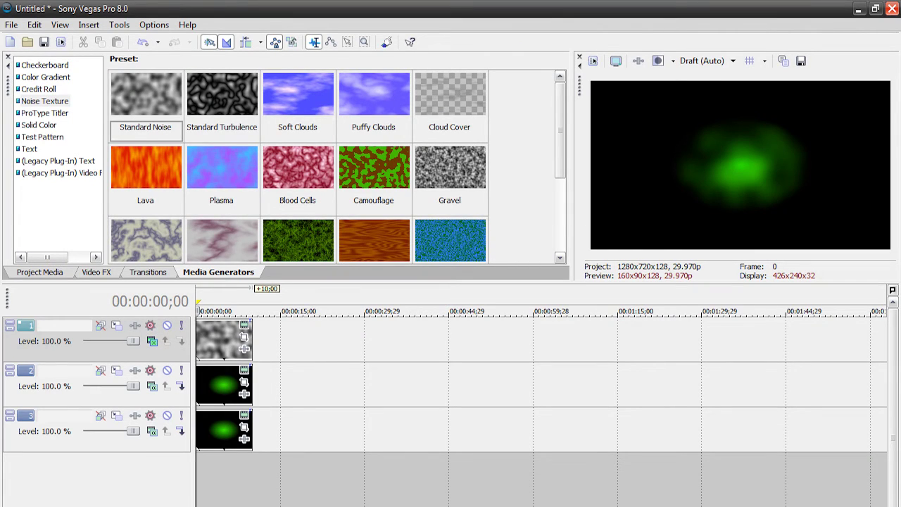
pyautogui.press('space')
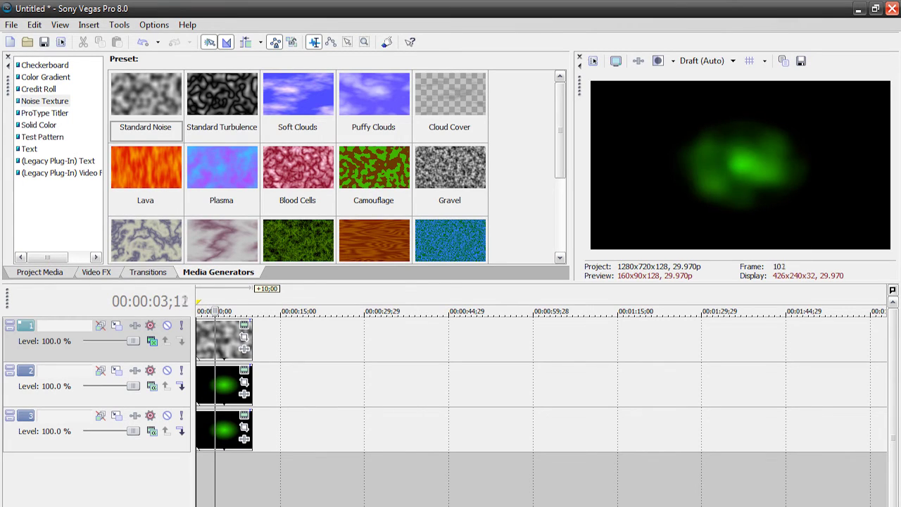
pyautogui.press('space')
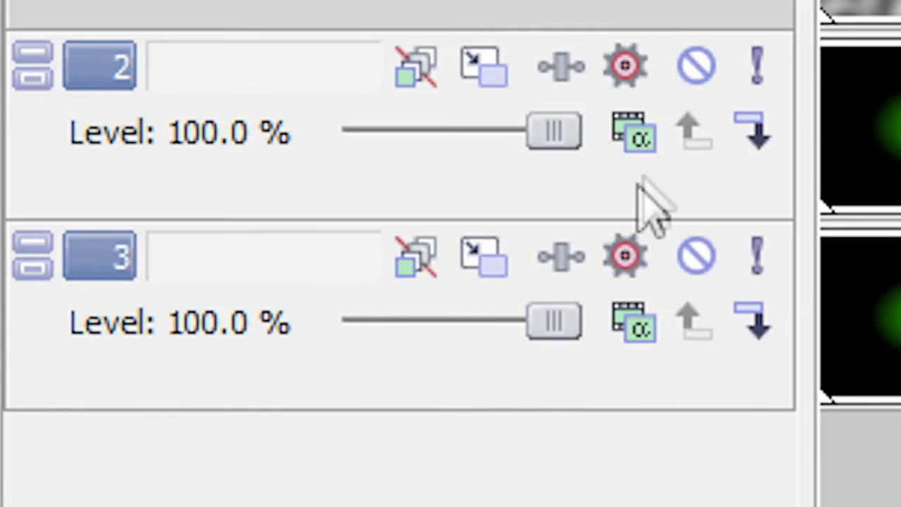
# Step: Set track 2's compositing mode to Hard Light and preview the combined animation
pyautogui.click(638, 133)
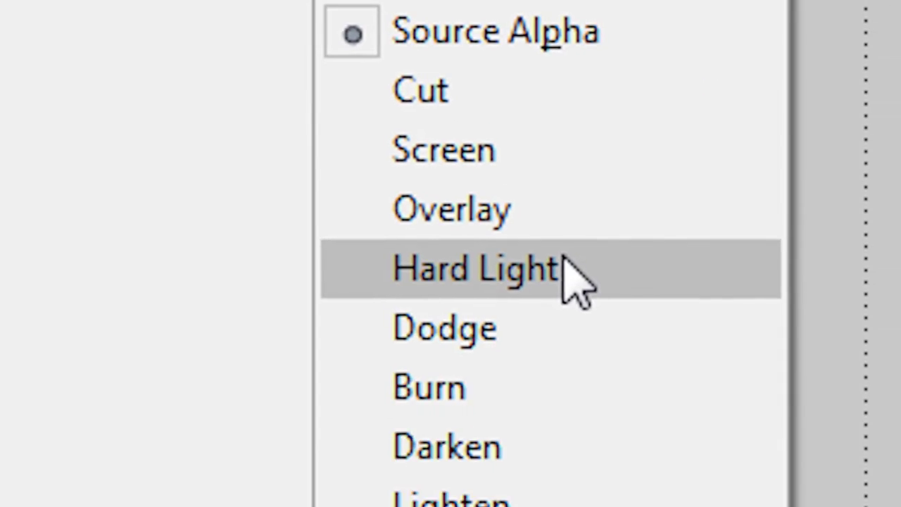
pyautogui.click(724, 506)
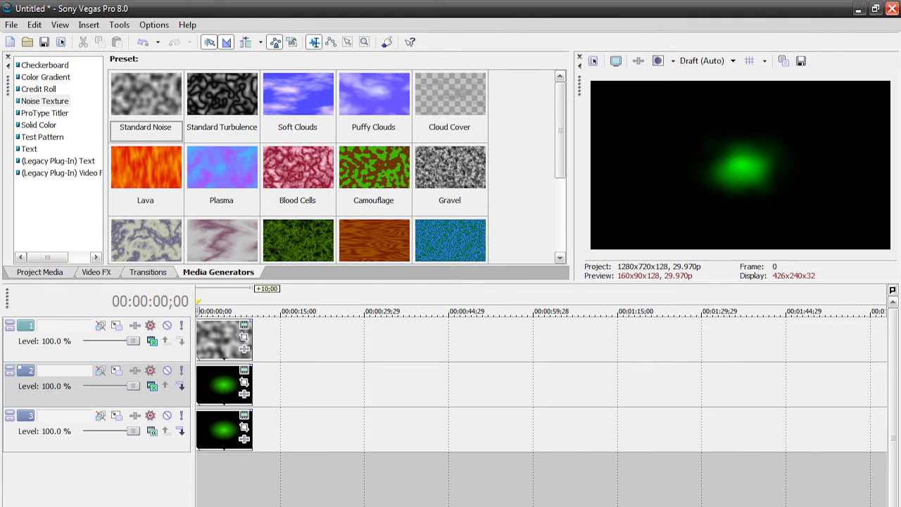
pyautogui.press('space')
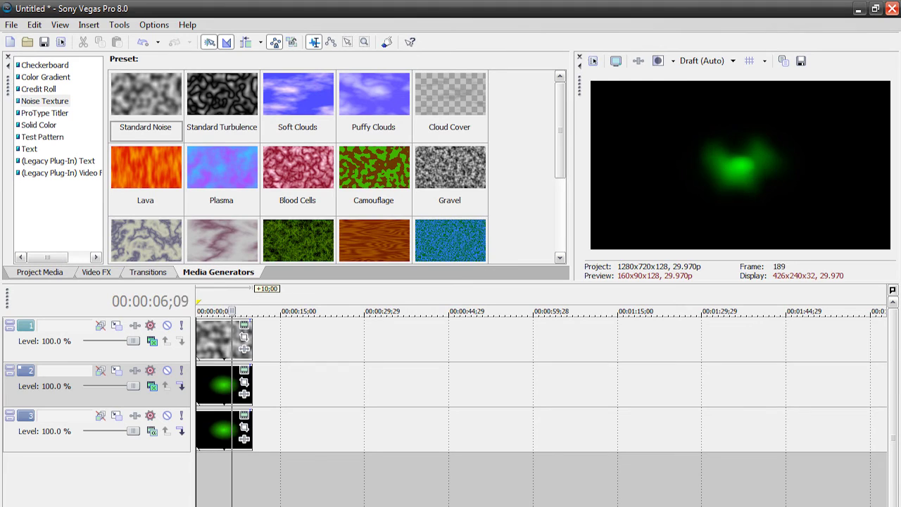
pyautogui.press('space')
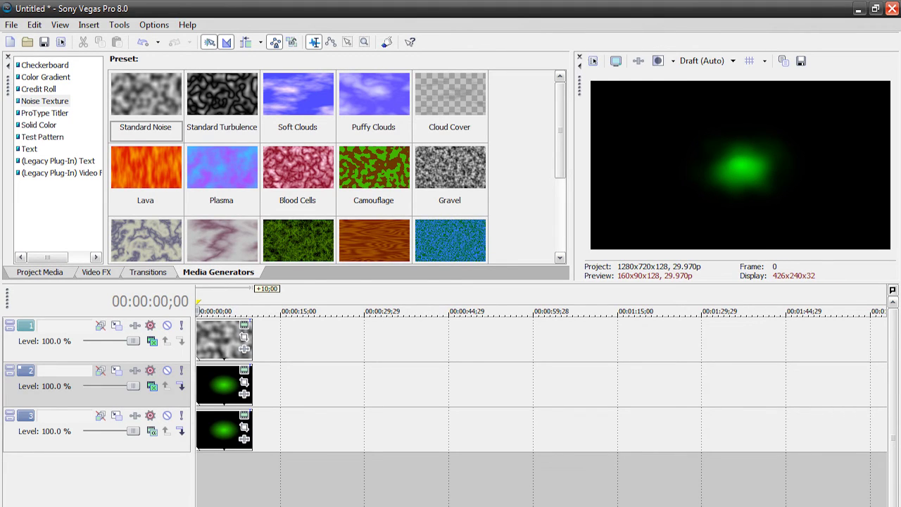
# Step: Apply the Bump Map preset Spotlight Up (flat) to the noise clip on track 1
pyautogui.click(111, 272)
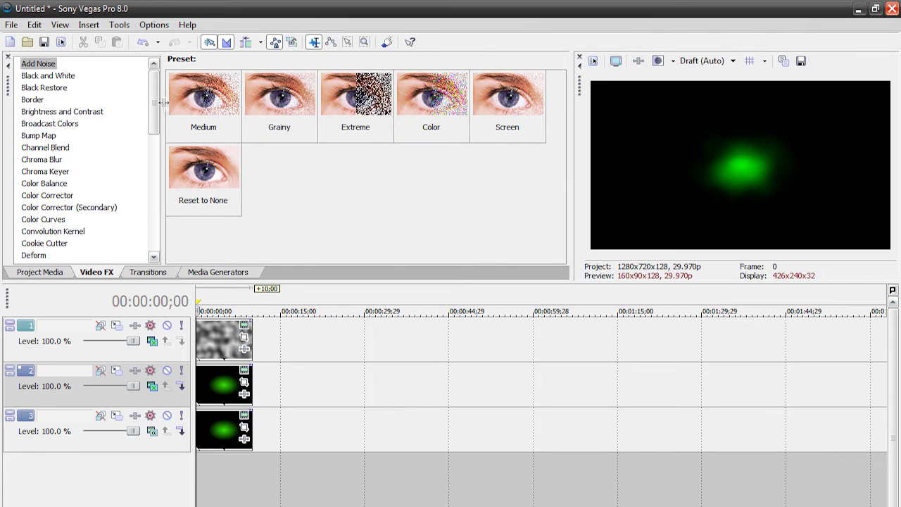
pyautogui.scroll(-1, 161, 120)
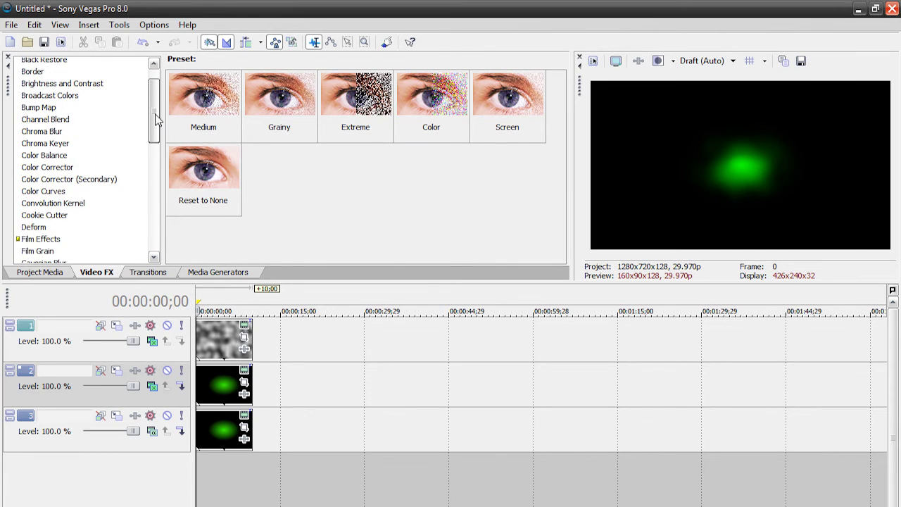
pyautogui.click(34, 109)
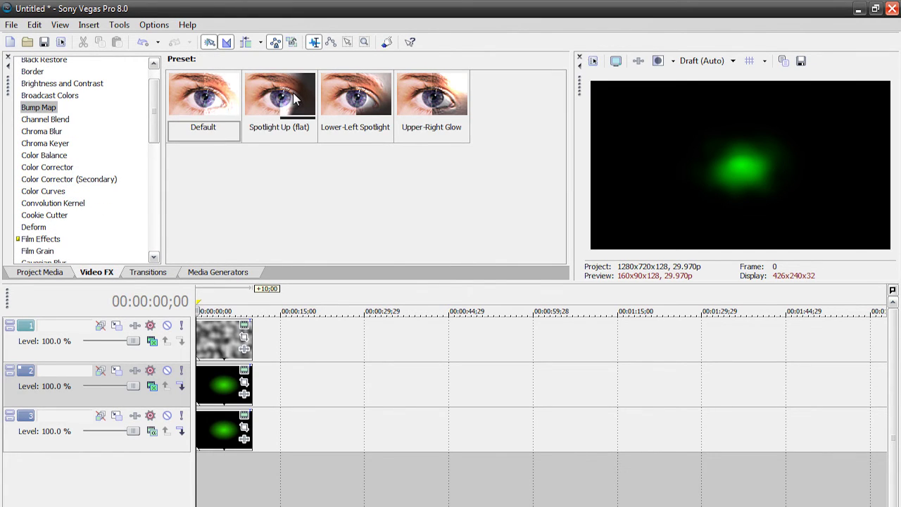
pyautogui.moveTo(296, 99); pyautogui.dragTo(221, 332)
pyautogui.moveTo(377, 107)
pyautogui.mouseDown()
pyautogui.moveTo(454, 155)
pyautogui.moveTo(393, 130)
pyautogui.moveTo(403, 104)
pyautogui.moveTo(392, 111)
pyautogui.mouseUp()
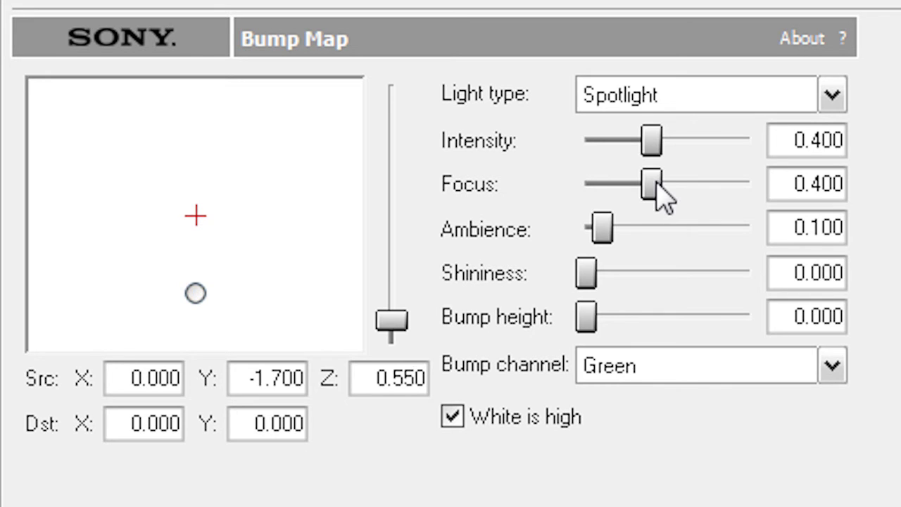
# Step: Keyframe Focus from 0.000 to 1.000, Ambience 0.355, Shininess 0.233 and light Z 2.704
pyautogui.moveTo(656, 186); pyautogui.dragTo(519, 193)
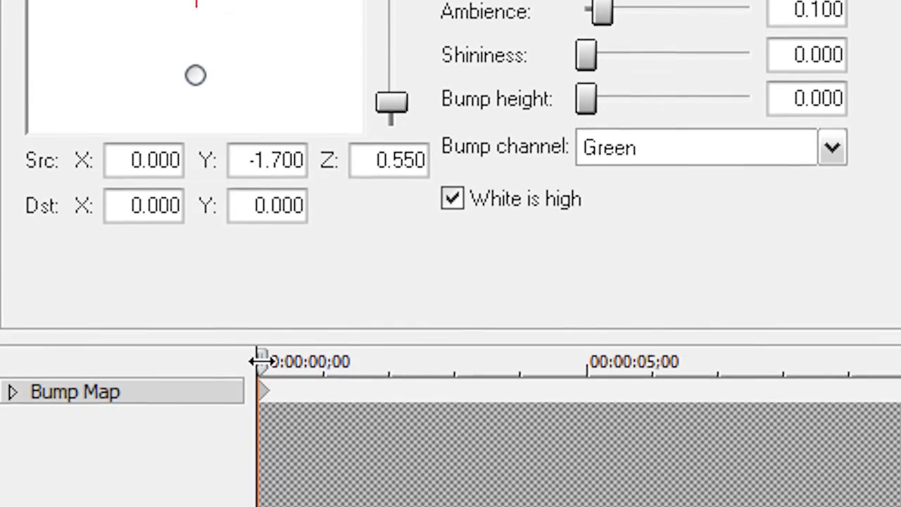
pyautogui.moveTo(258, 359); pyautogui.dragTo(417, 360)
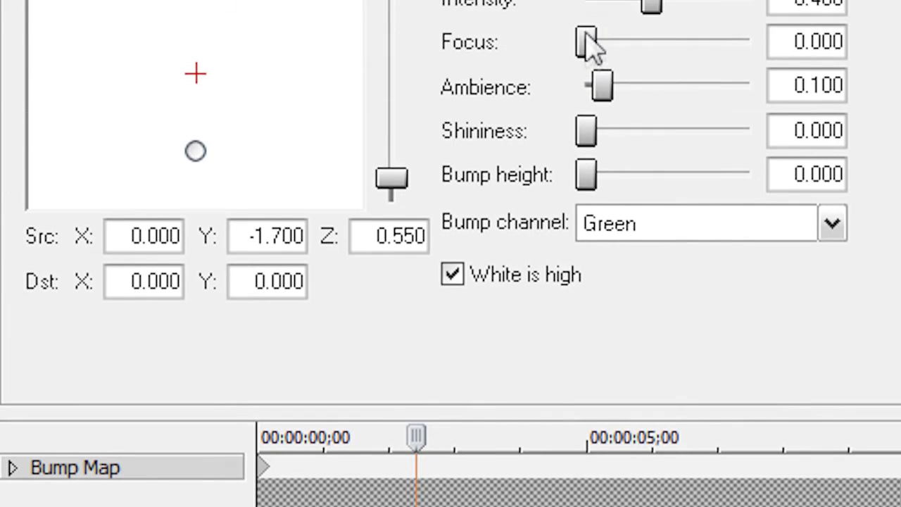
pyautogui.moveTo(588, 40); pyautogui.dragTo(885, 50)
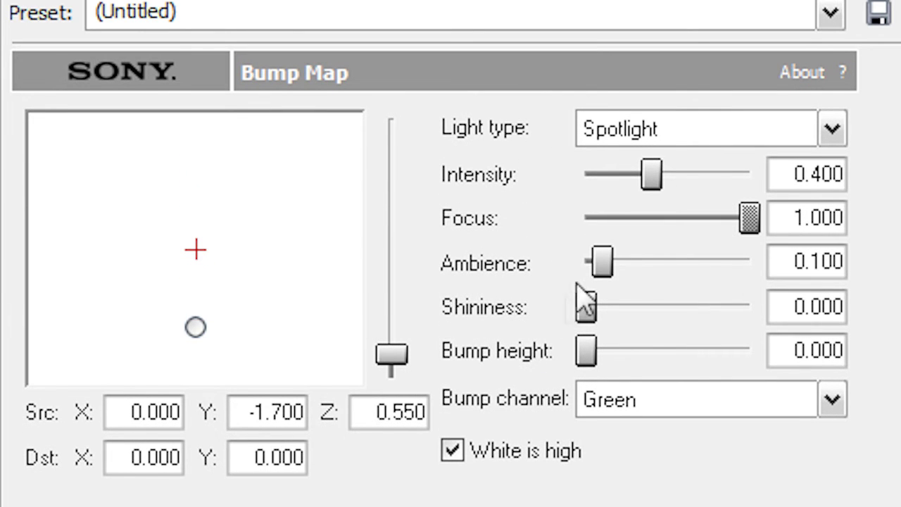
pyautogui.moveTo(601, 264); pyautogui.dragTo(637, 270)
pyautogui.moveTo(585, 303); pyautogui.dragTo(622, 310)
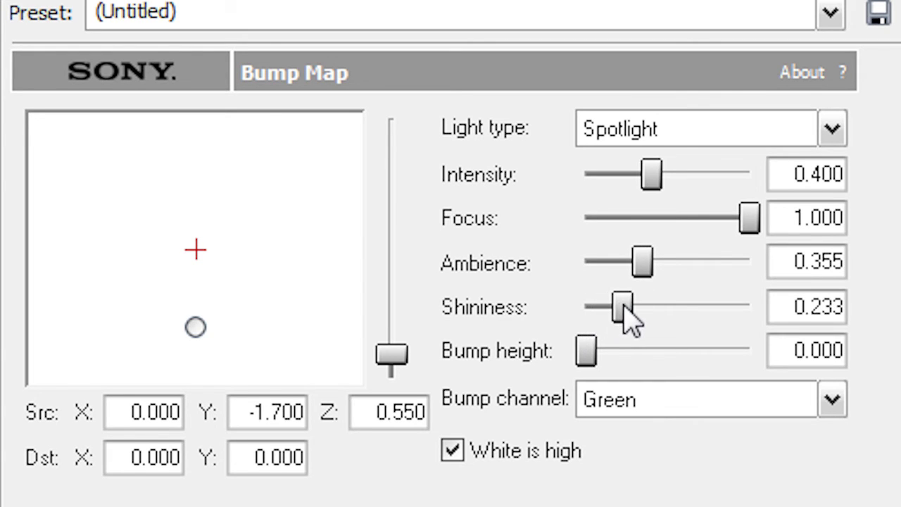
pyautogui.moveTo(390, 357); pyautogui.dragTo(400, 114)
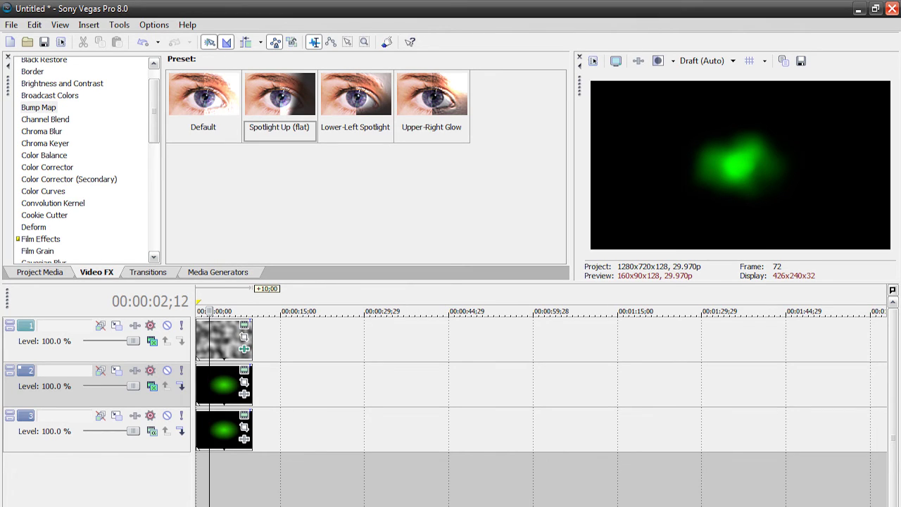
pyautogui.press('space')
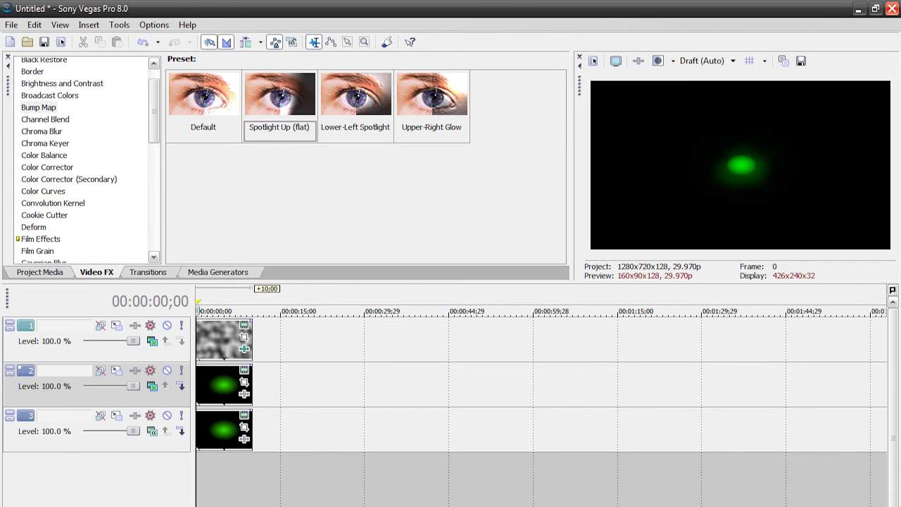
pyautogui.press('space')
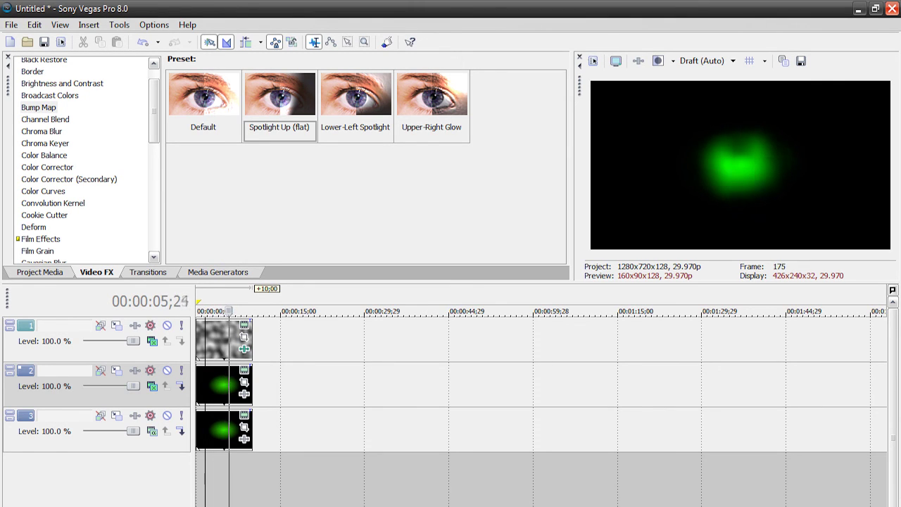
pyautogui.press('space')
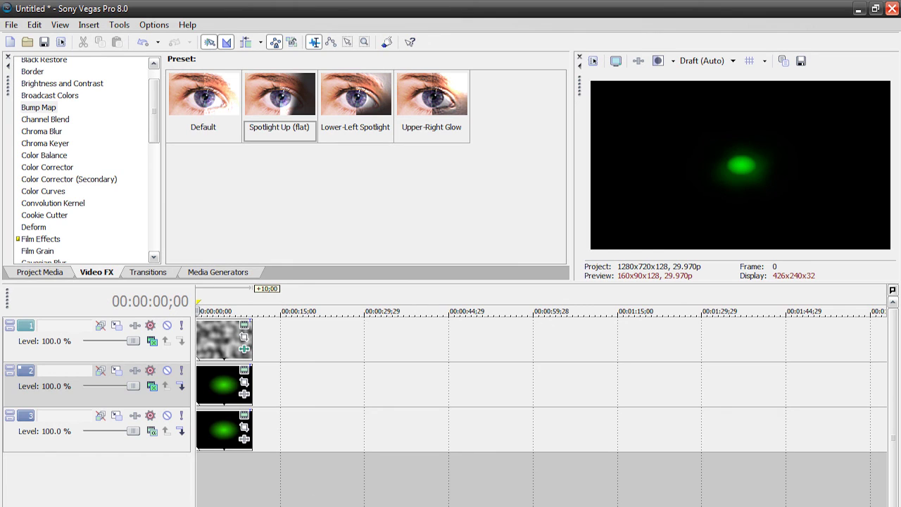
pyautogui.click(245, 418)
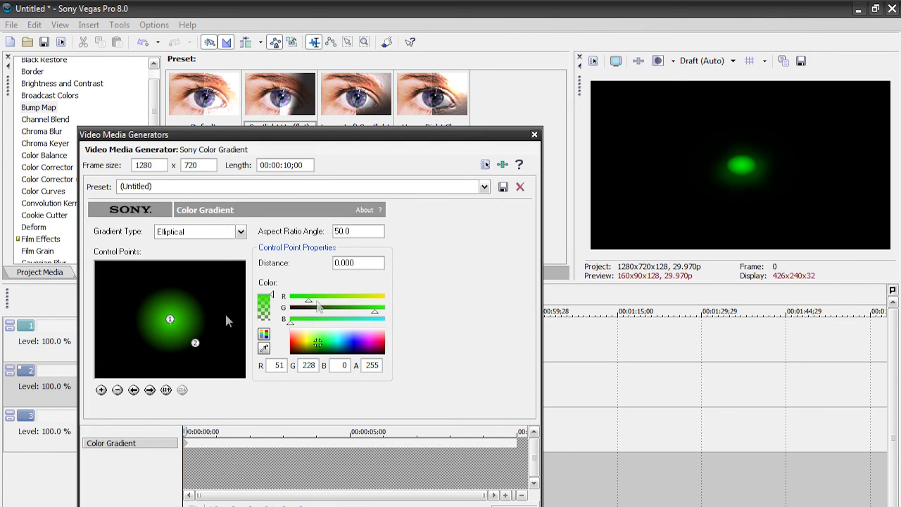
pyautogui.click(534, 133)
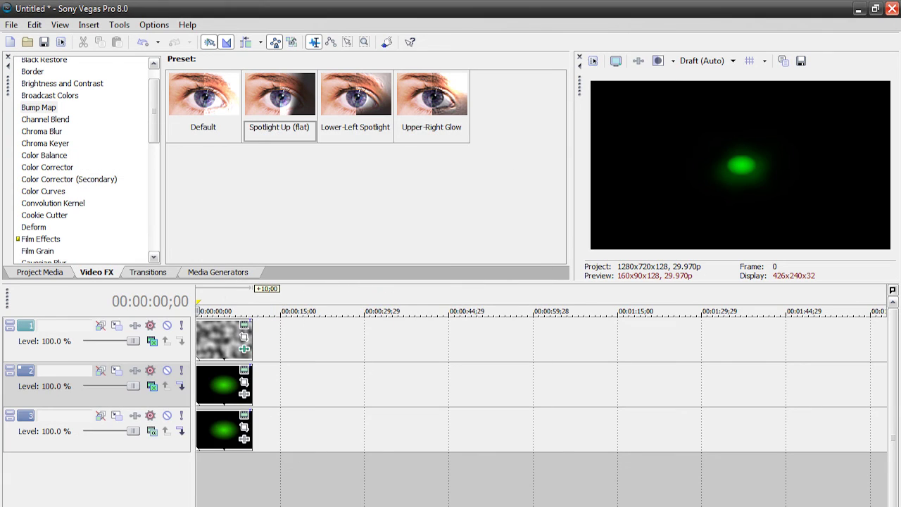
pyautogui.press('space')
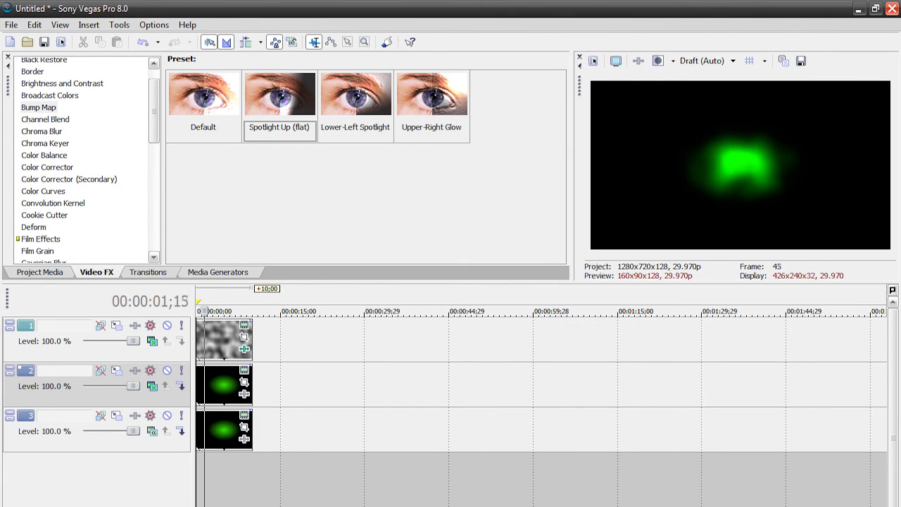